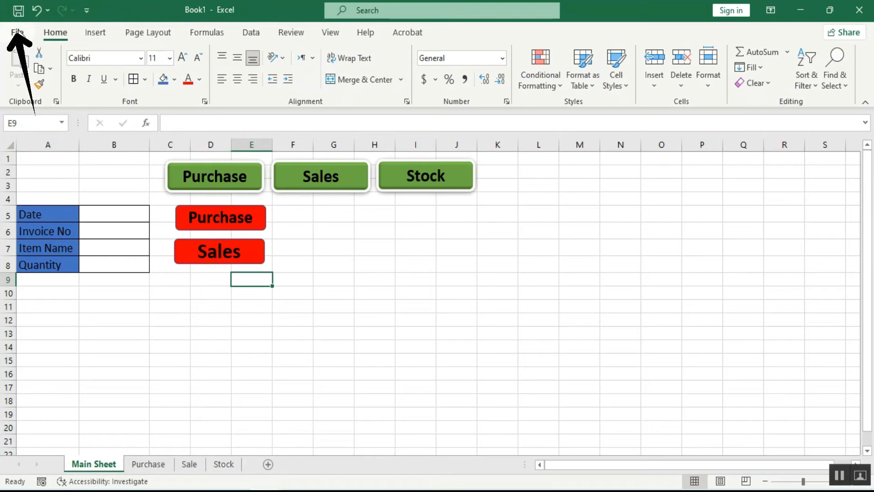
- Enable all VBA macros in the Trust Center's macro settings
click(17, 31)
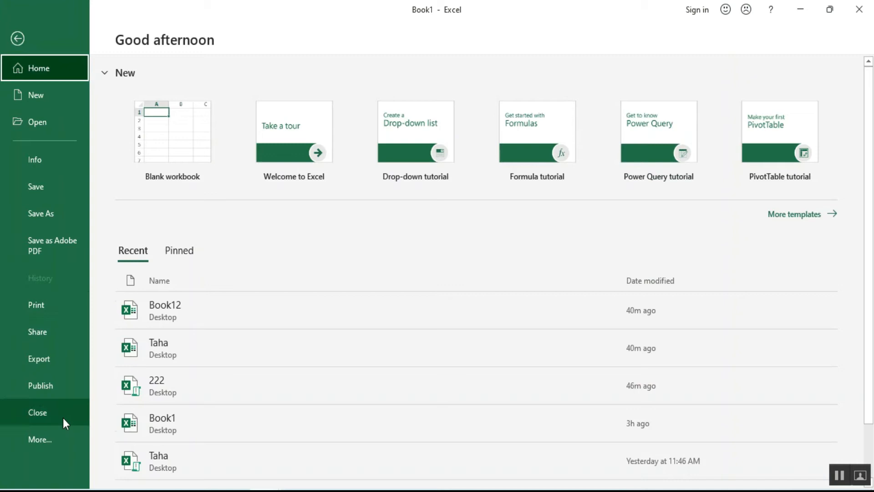
click(47, 435)
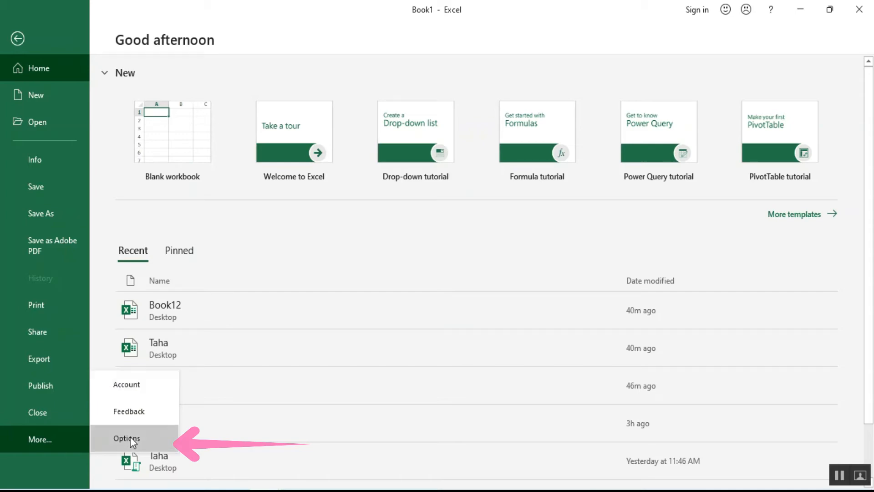
click(130, 436)
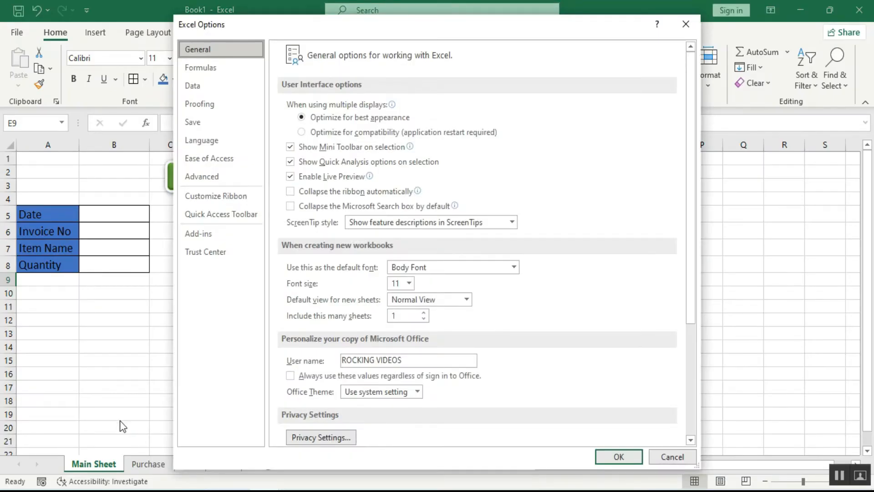
click(210, 258)
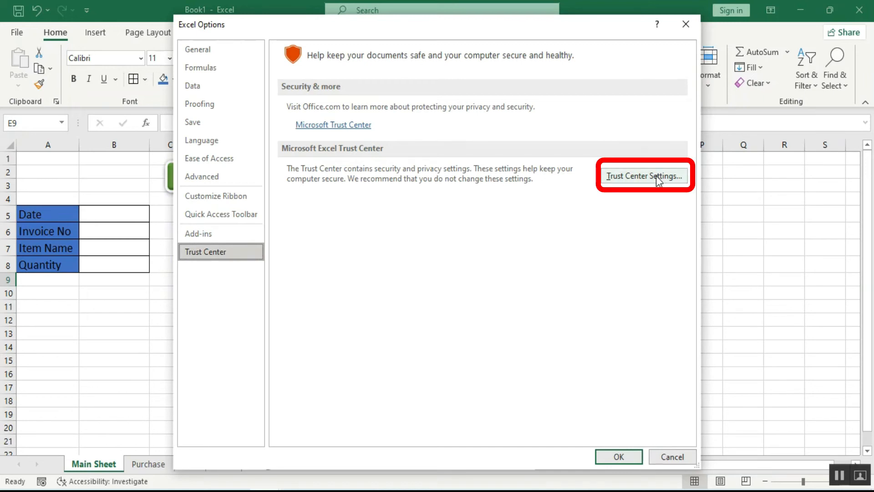
click(632, 176)
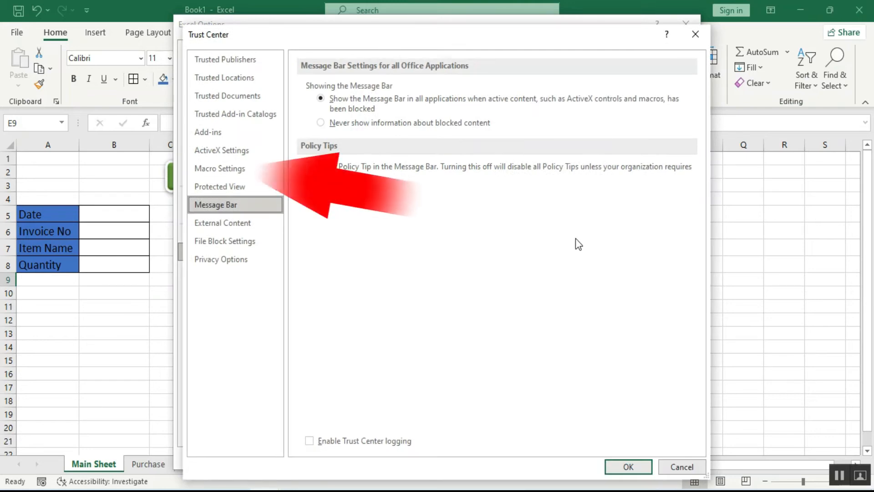
click(216, 174)
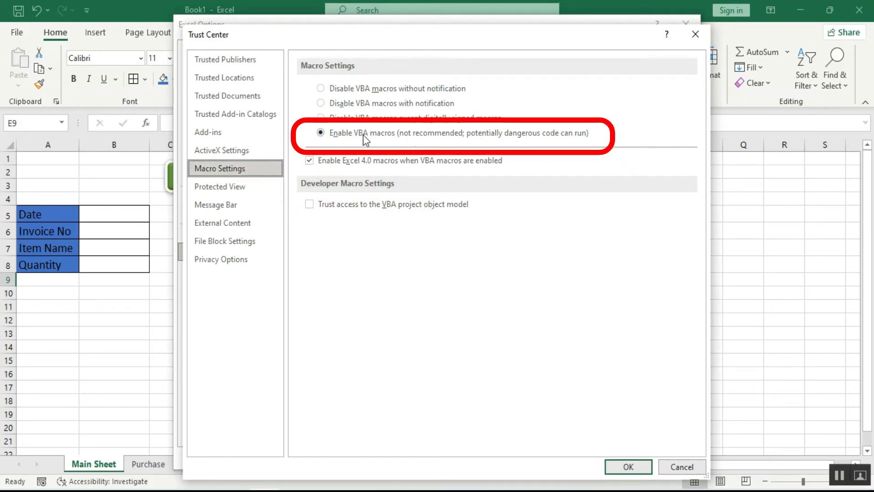
click(320, 133)
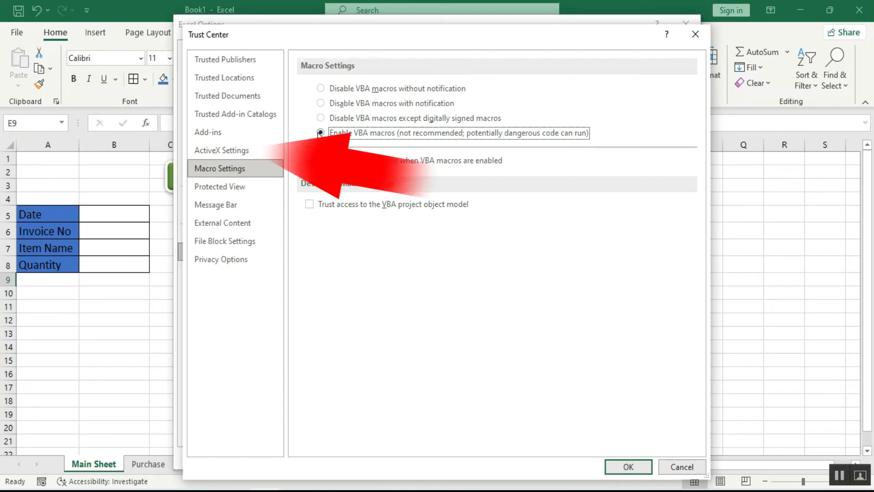
- Enable all ActiveX controls without restrictions and without prompting, and apply the Trust Center settings
click(234, 154)
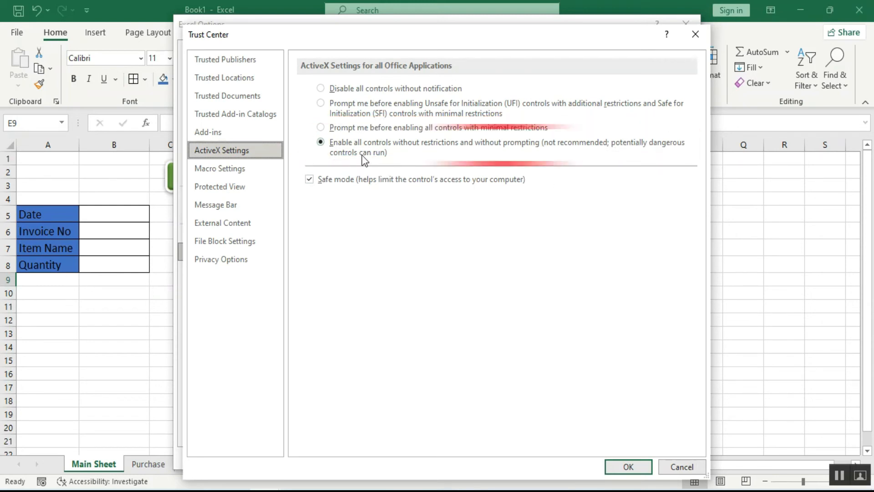
click(322, 152)
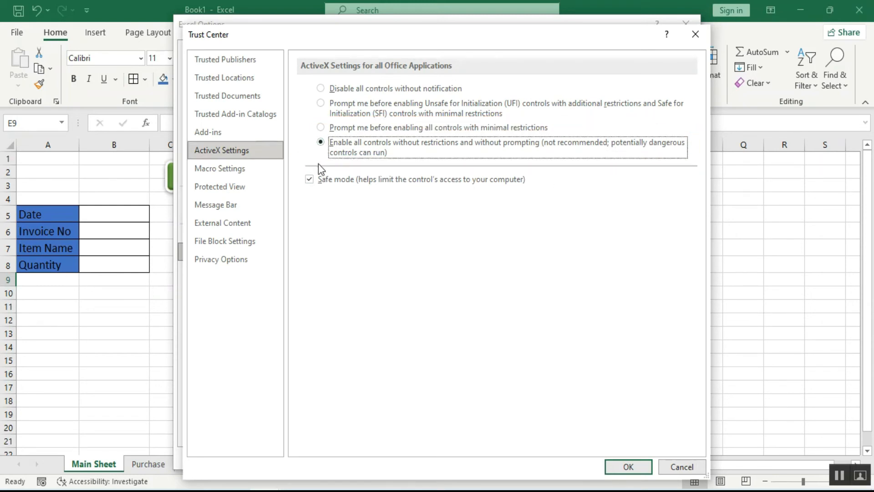
click(626, 468)
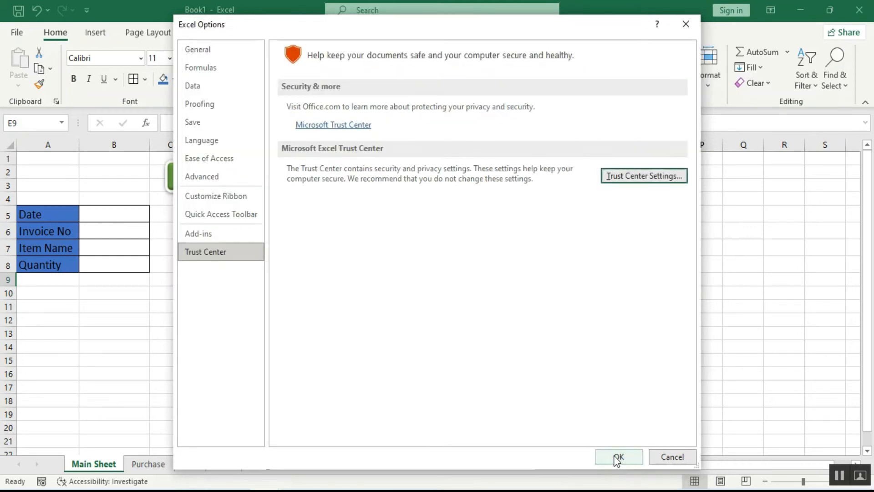
click(617, 458)
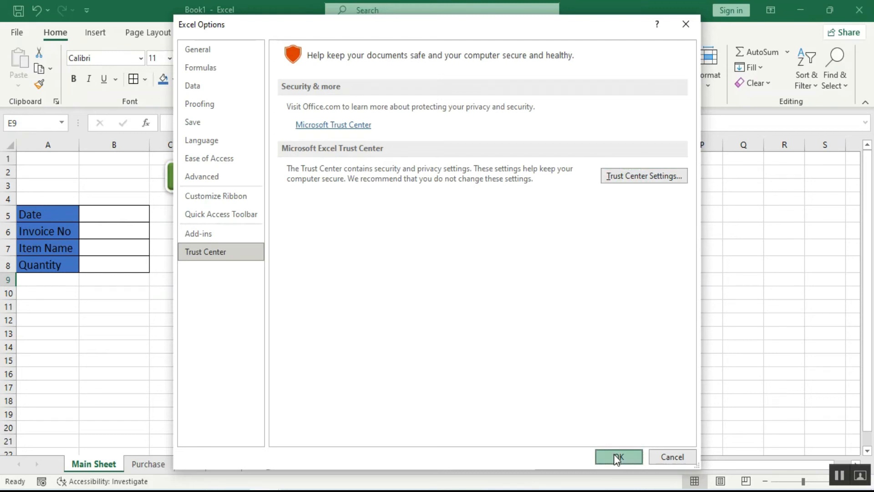
- Fill in the Main Sheet entry form with date 16/5/2022, invoice number 1003, item Tea and quantity 100
click(120, 216)
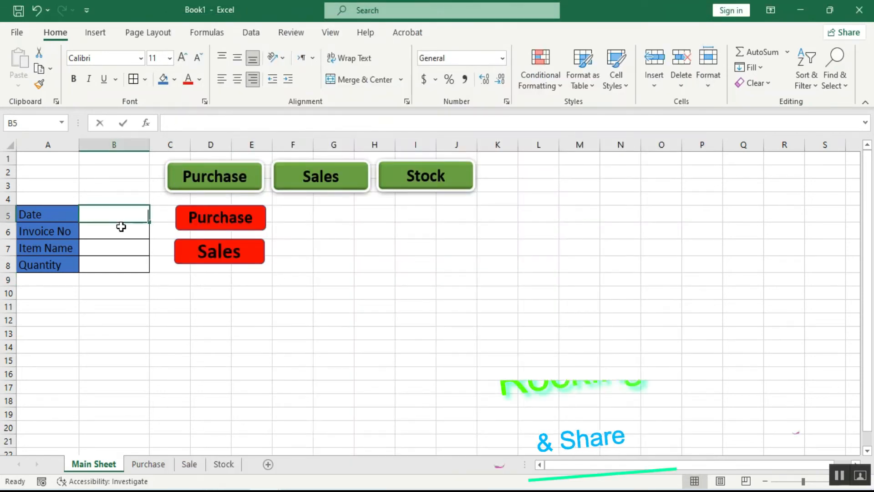
text(16/5/20)
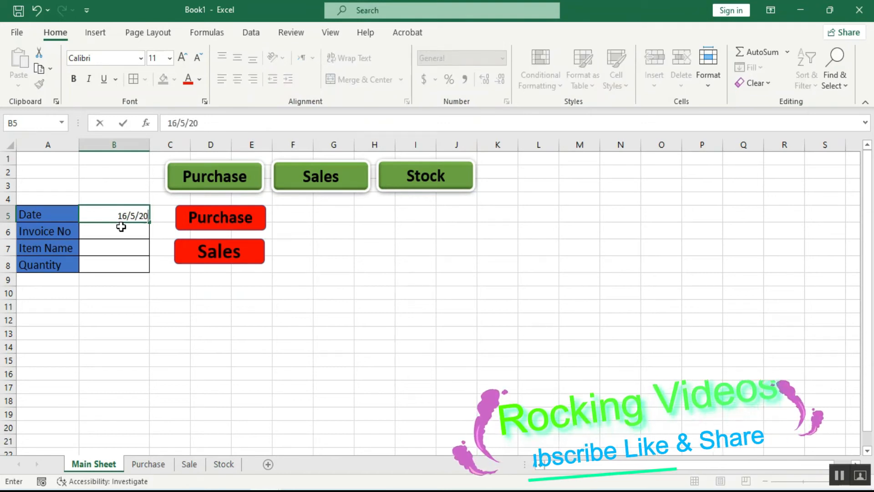
text(22)
key(Return)
text(1003)
key(Return)
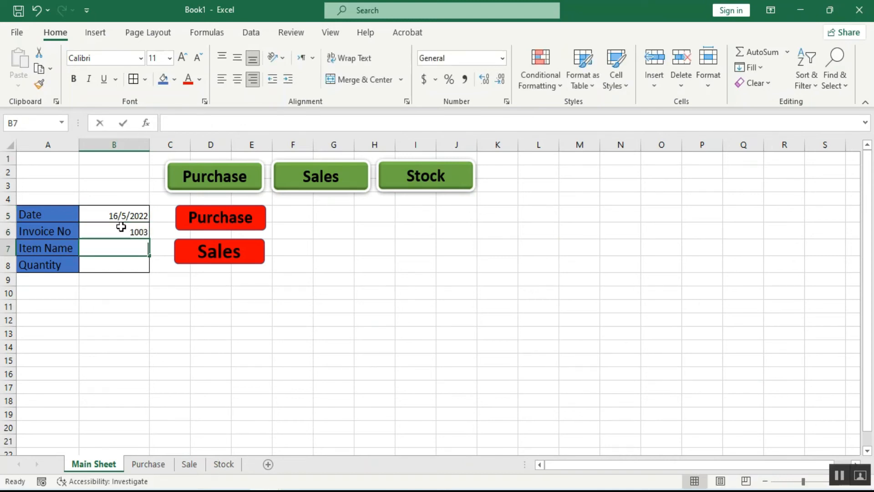
text(Tea)
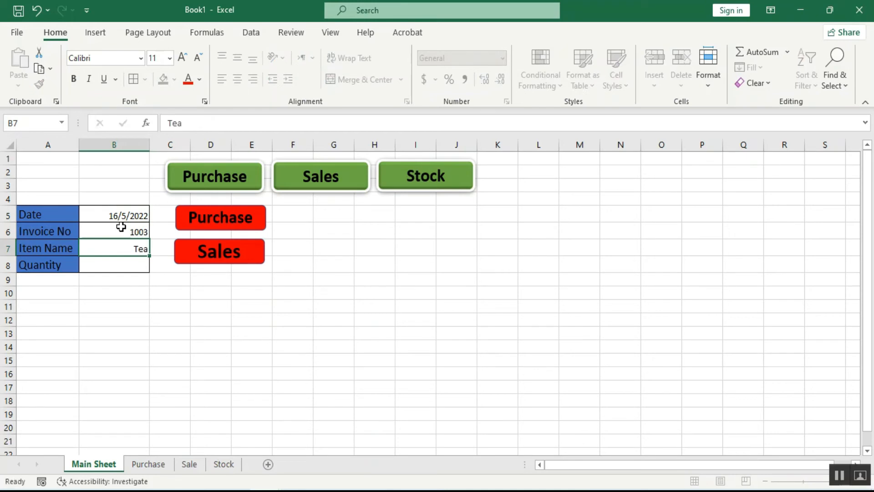
key(Return)
text(100)
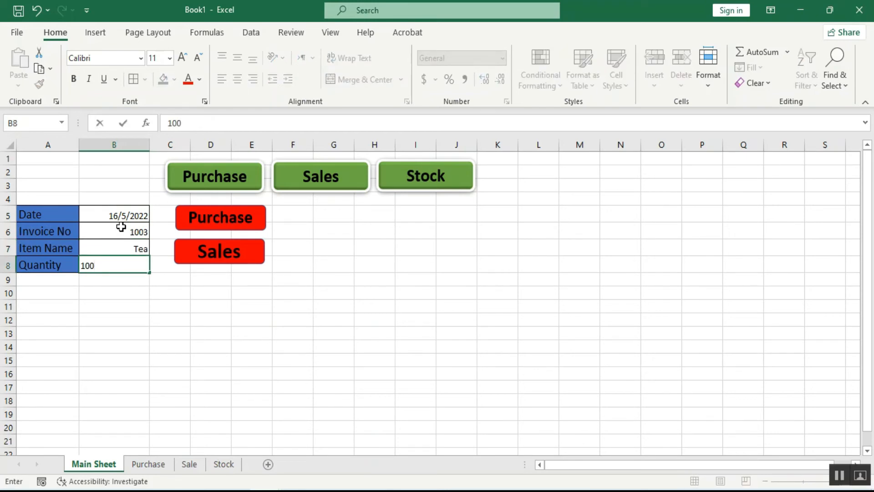
- Record the Tea entry as a purchase and check it on the Purchase sheet, returning to the Main Sheet
click(222, 219)
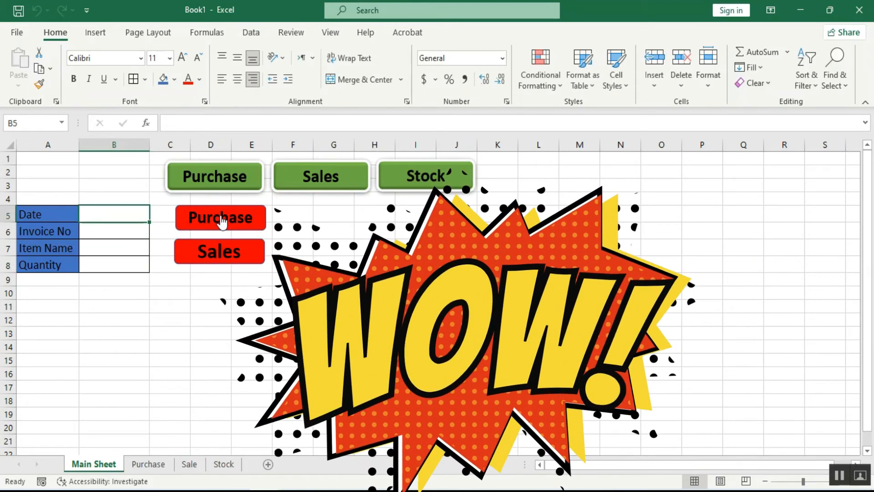
click(142, 467)
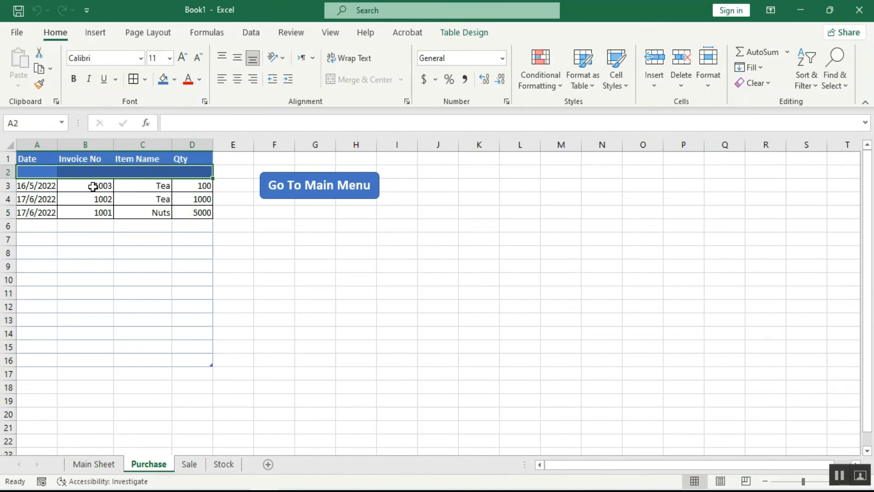
click(103, 465)
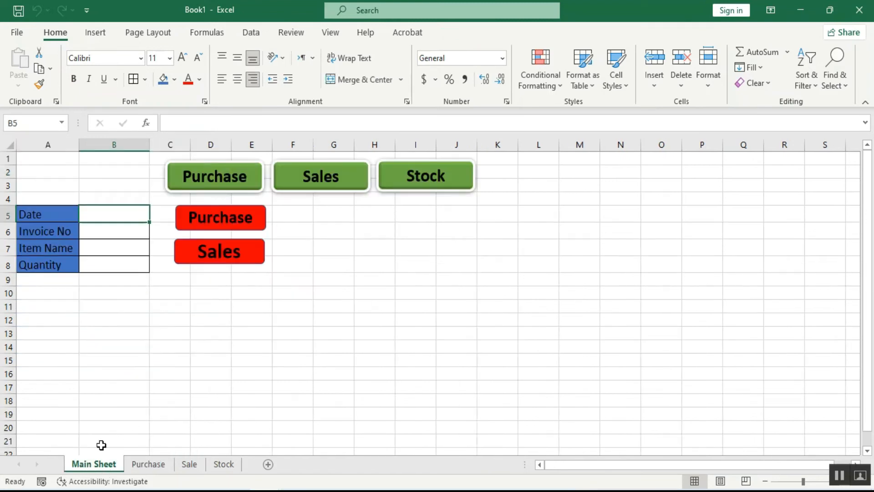
- Save the workbook to the Desktop as an Excel Macro-Enabled Workbook named 1111
click(18, 33)
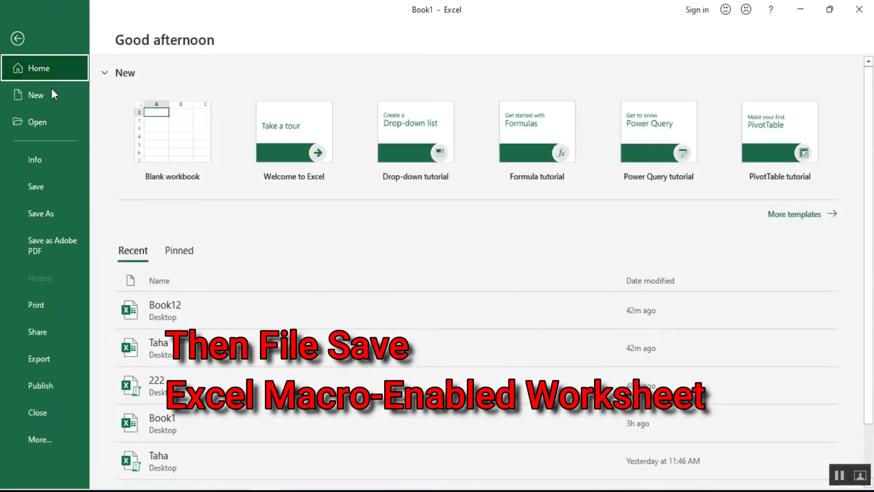
click(52, 213)
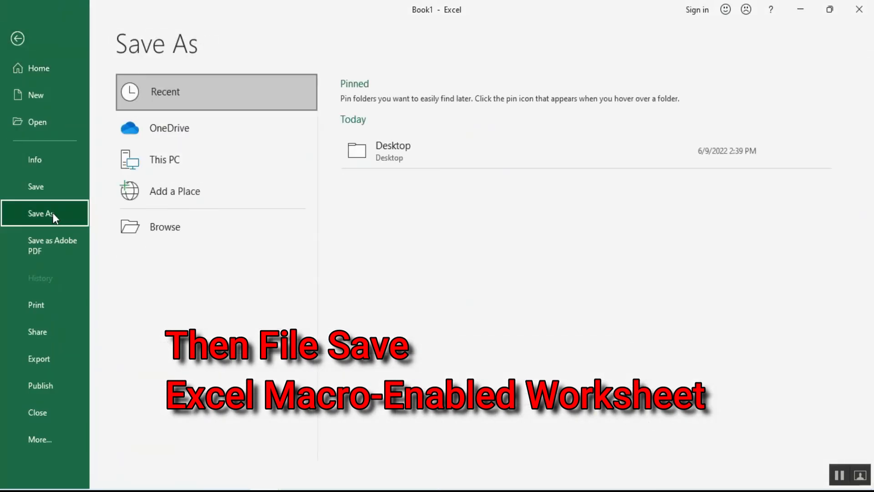
click(354, 151)
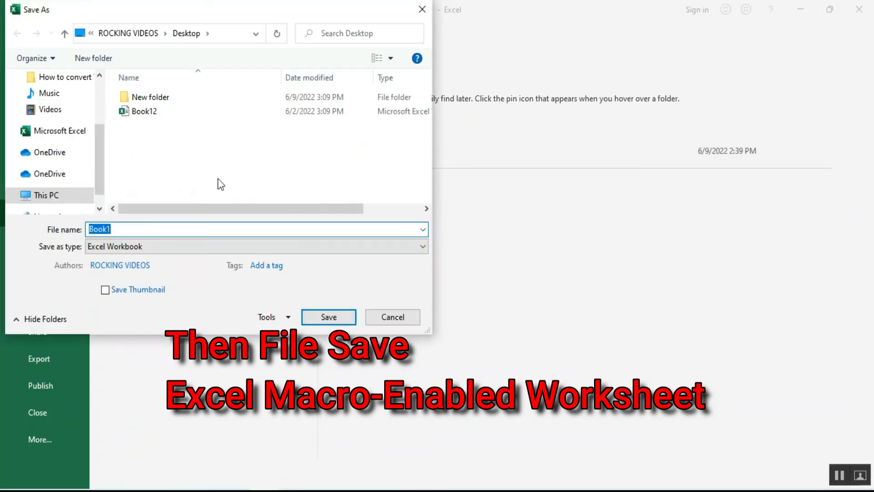
click(122, 230)
double_click(117, 230)
text(1111)
click(154, 247)
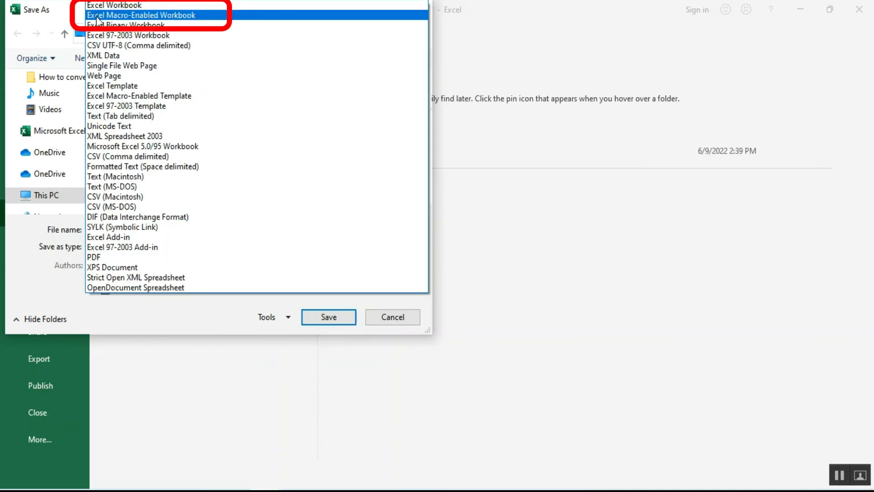
click(142, 16)
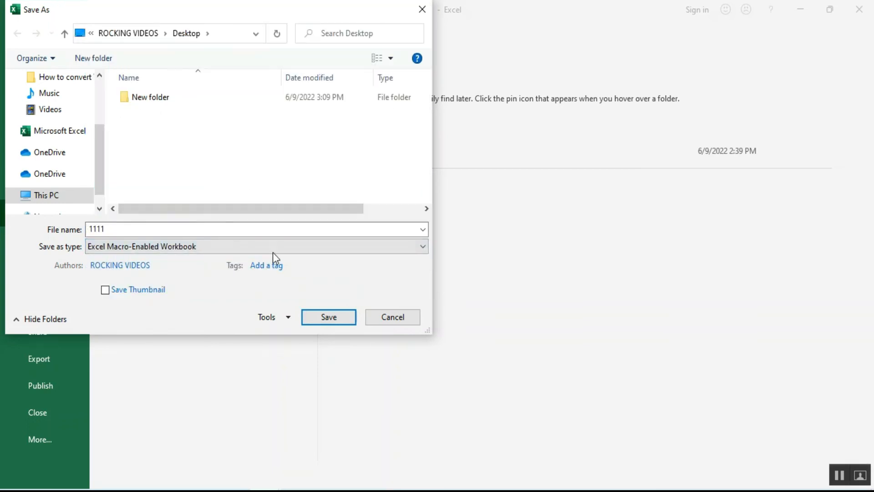
click(322, 318)
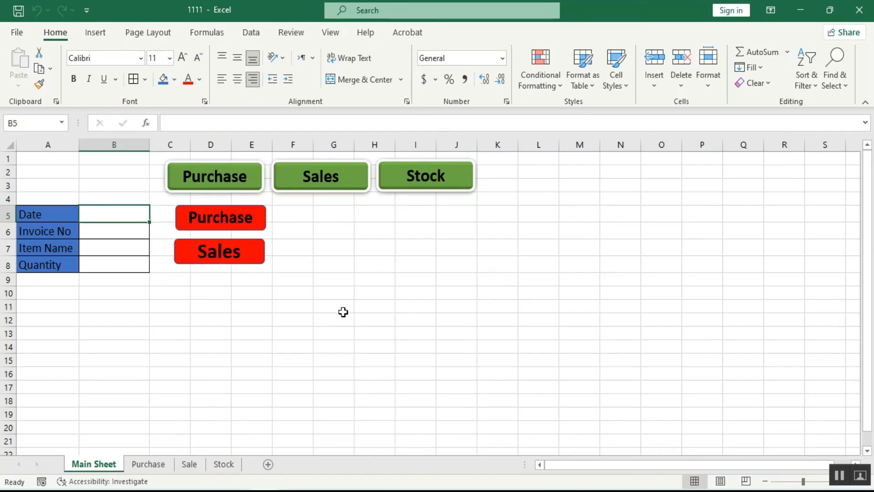
- Close the workbook and reopen the 1111 file from the desktop after moving its icon to an empty area
click(868, 10)
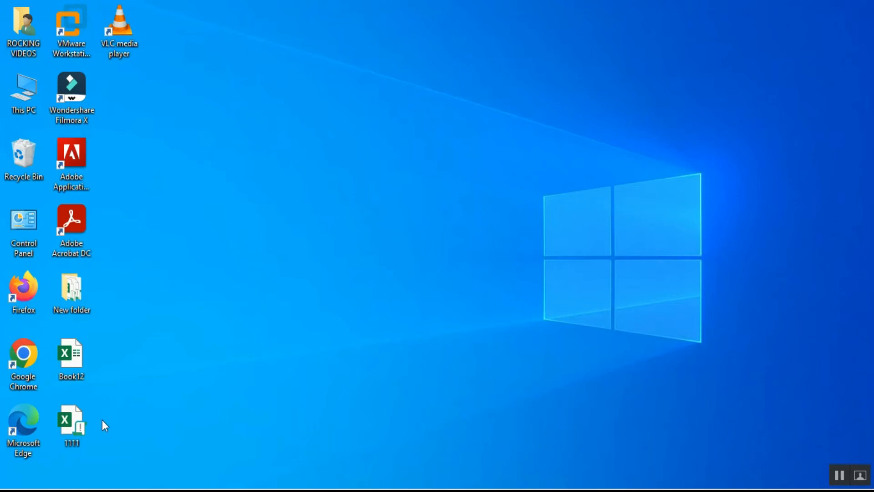
drag(86, 422, 233, 302)
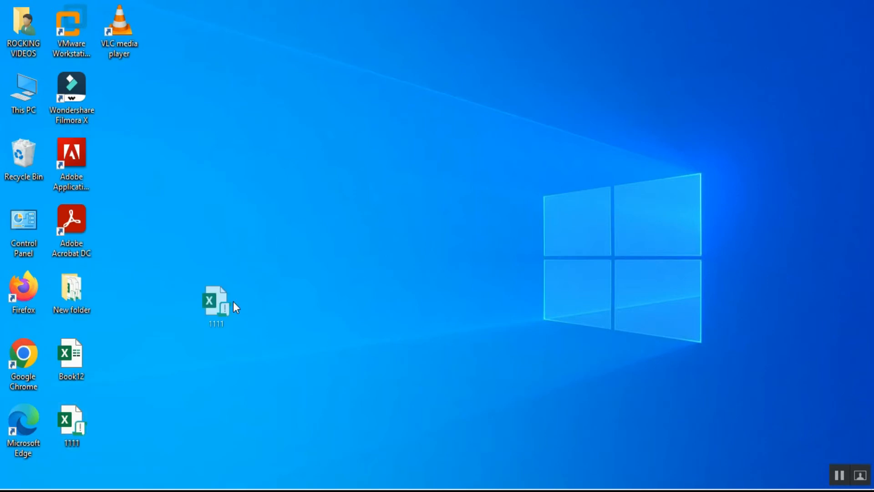
drag(357, 168, 372, 180)
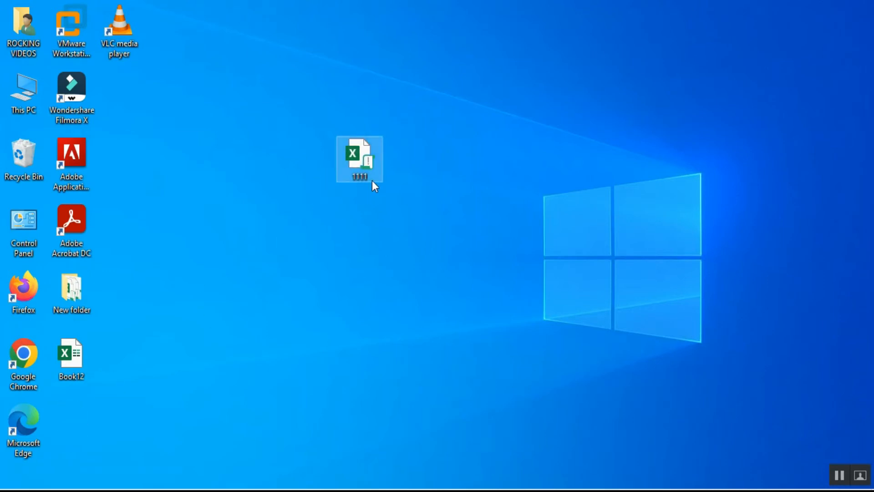
double_click(361, 158)
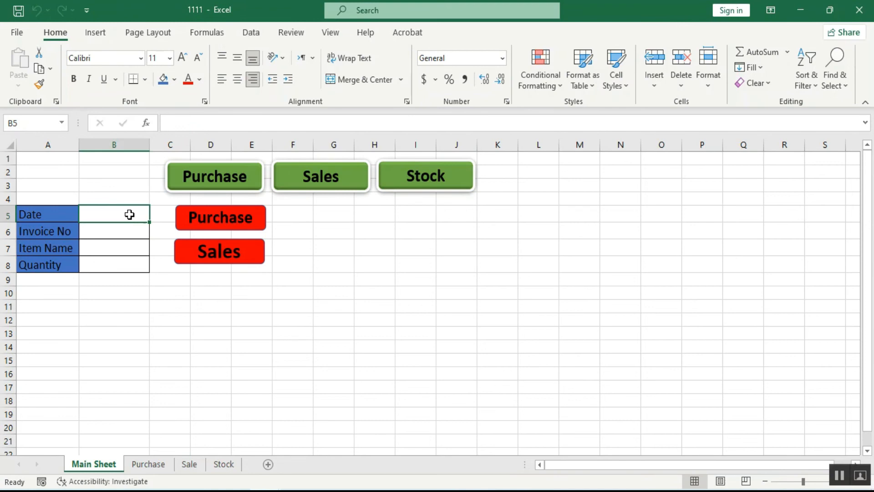
- Fill in the entry form with date 17/5/2022, invoice number 1004, item Salt and quantity 100
text(17/5)
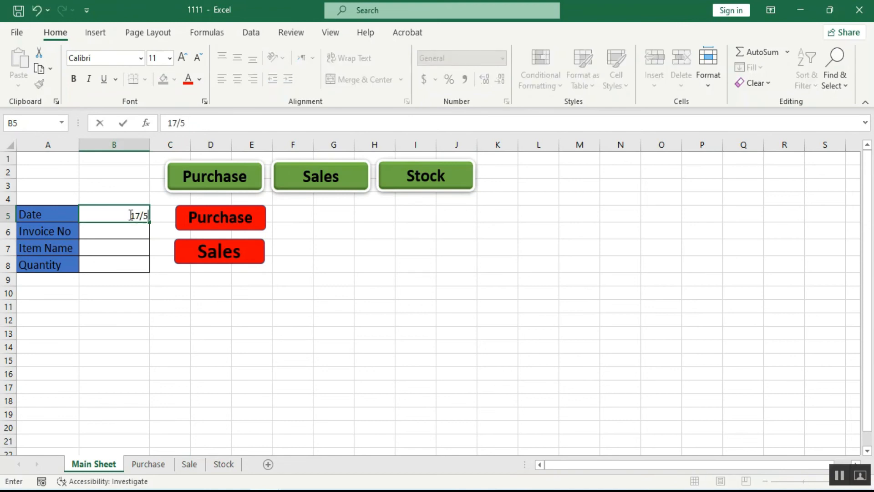
text(/2022)
key(Return)
text(1004)
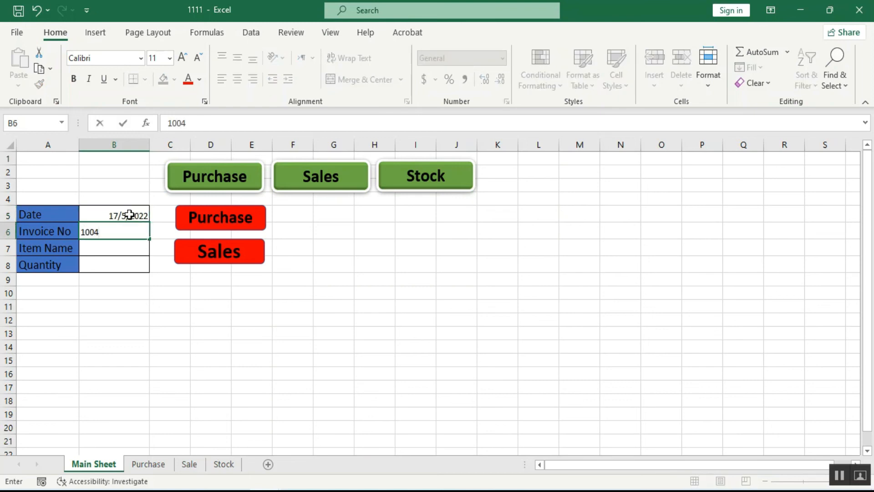
key(Return)
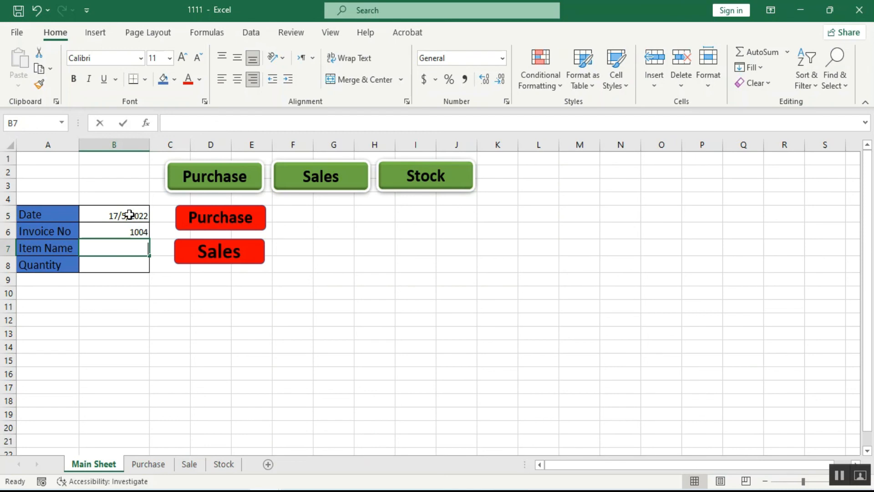
text(S)
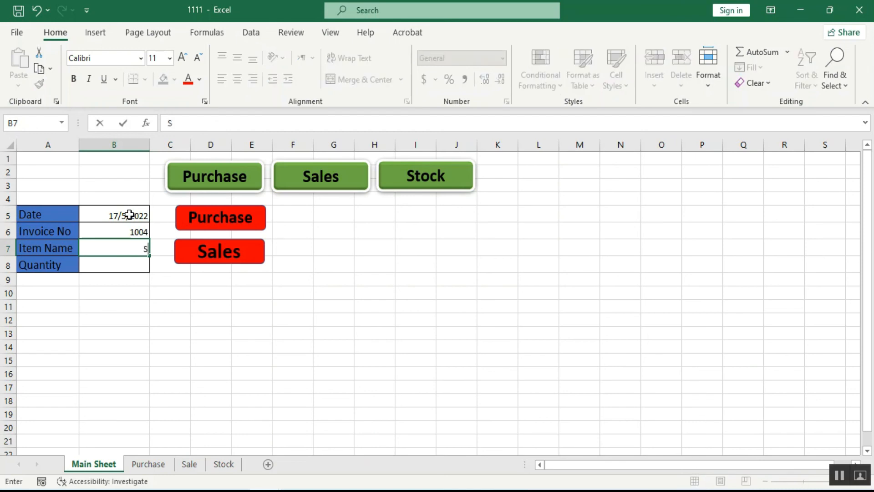
text(alt)
key(Return)
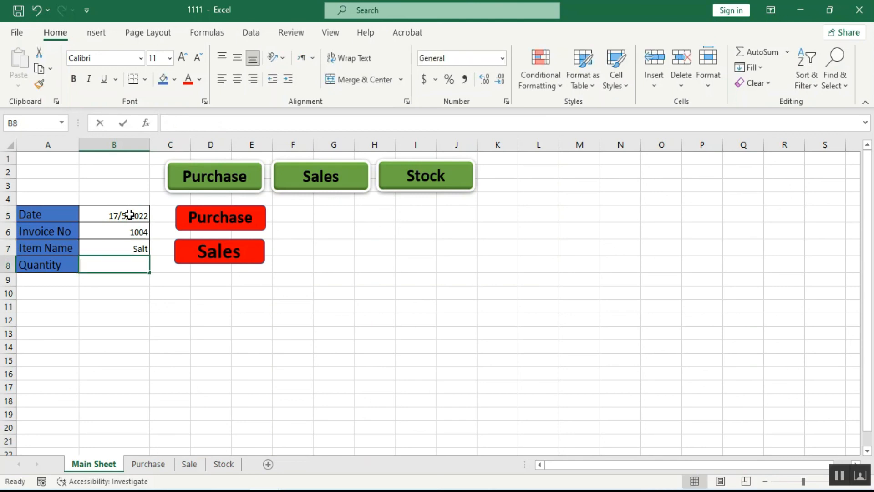
text(100)
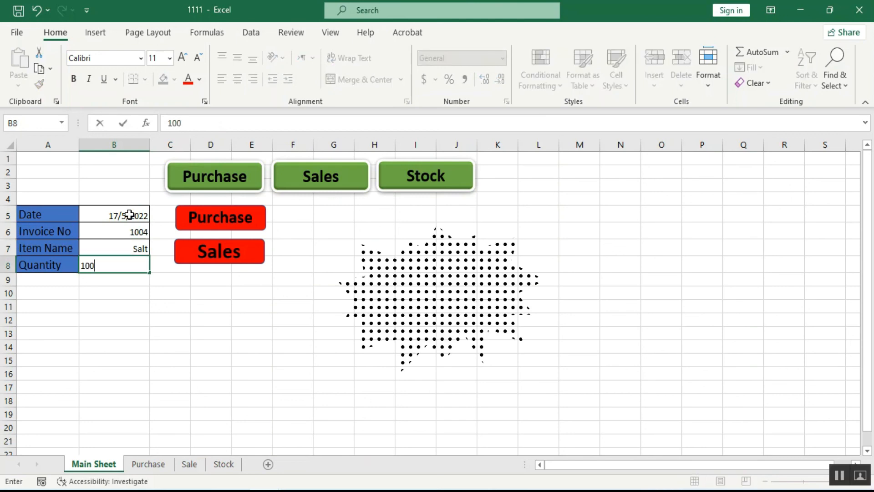
- Record the Salt entry as a purchase and check it on the Purchase sheet, returning to the Main Sheet
click(224, 219)
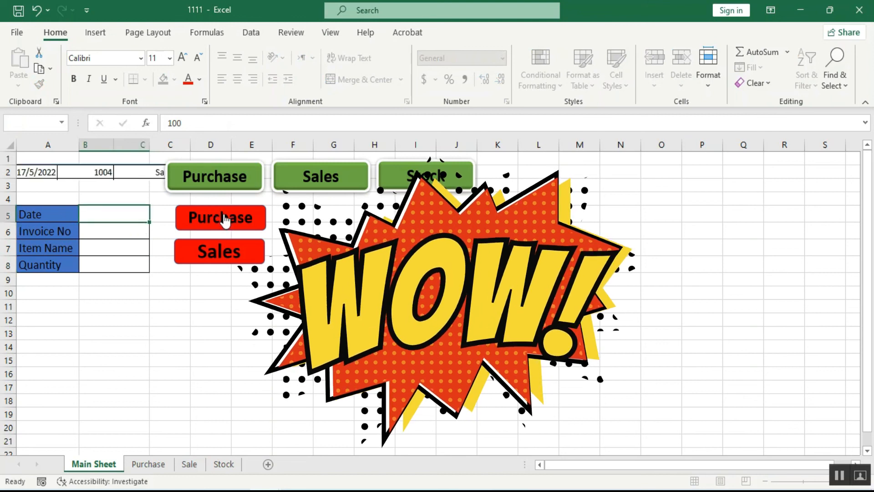
click(145, 463)
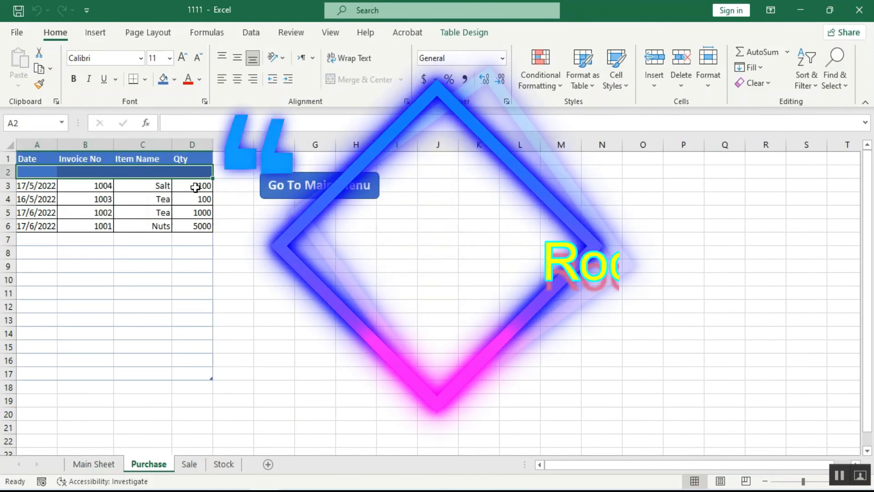
click(102, 465)
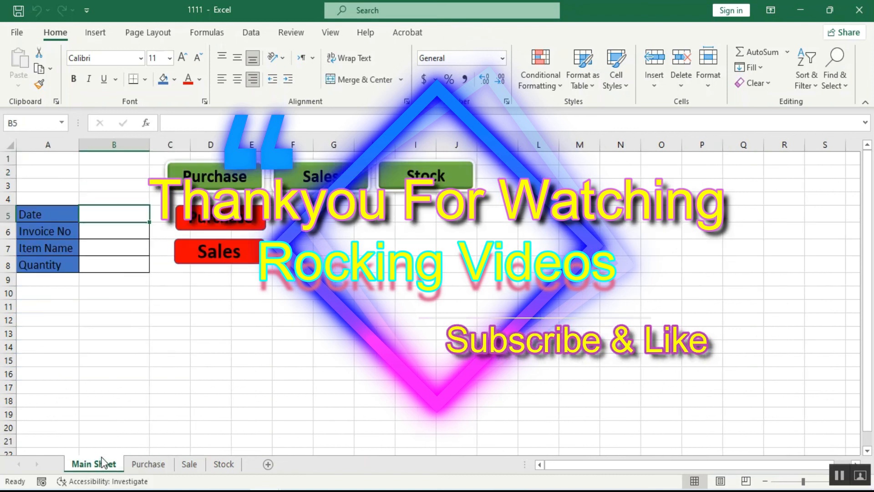